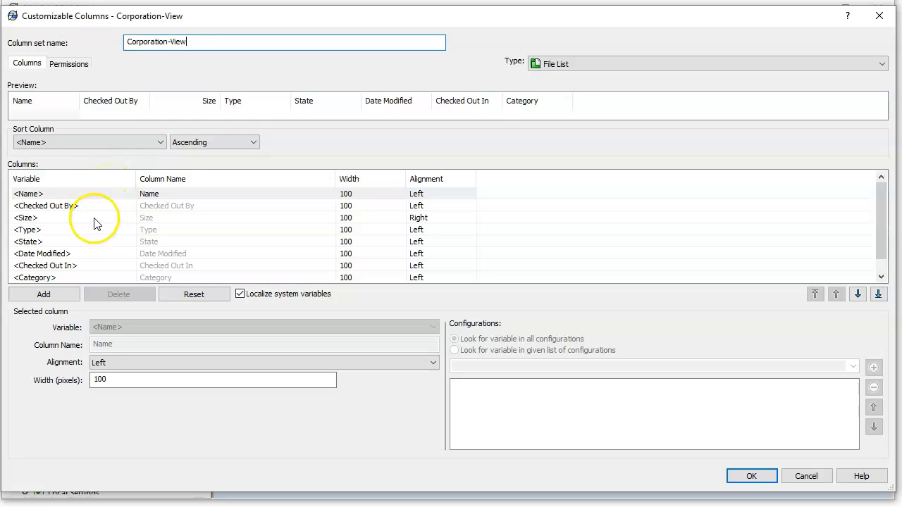
# Step: Delete the Size column from the Corporation-View set and add a new column
pyautogui.click(98, 219)
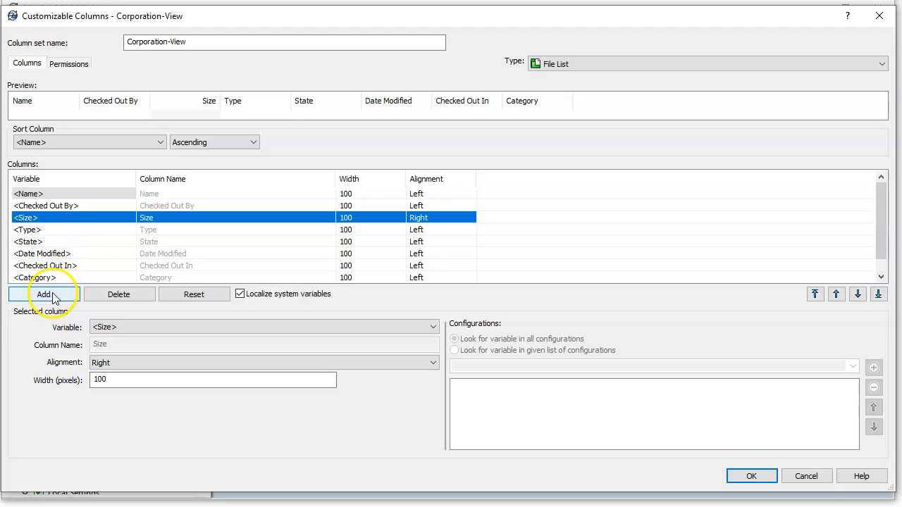
pyautogui.click(114, 295)
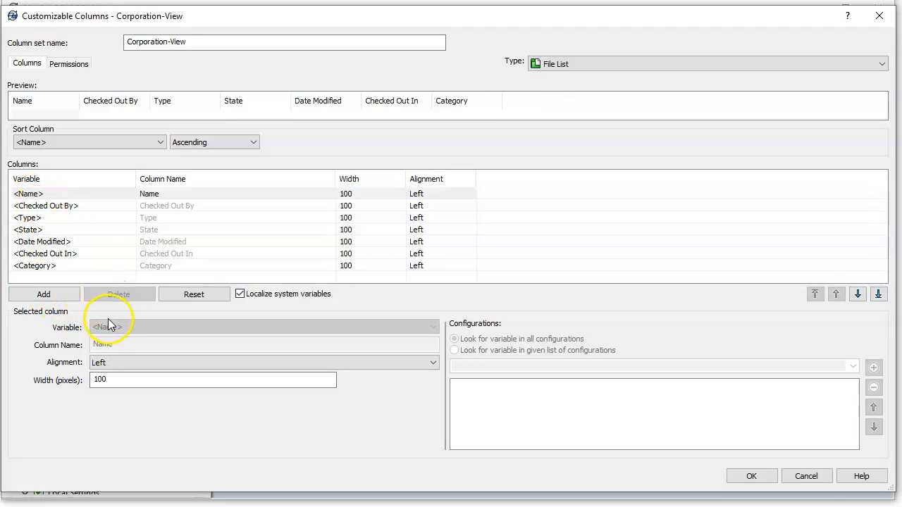
pyautogui.click(63, 296)
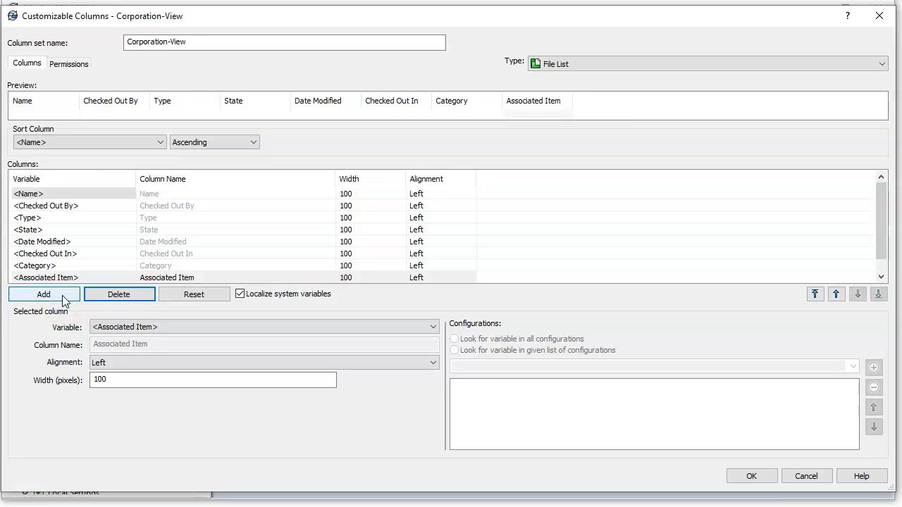
# Step: Make the new column Description and position it second, right after Name
pyautogui.click(121, 328)
pyautogui.scroll(-7, 166, 391)
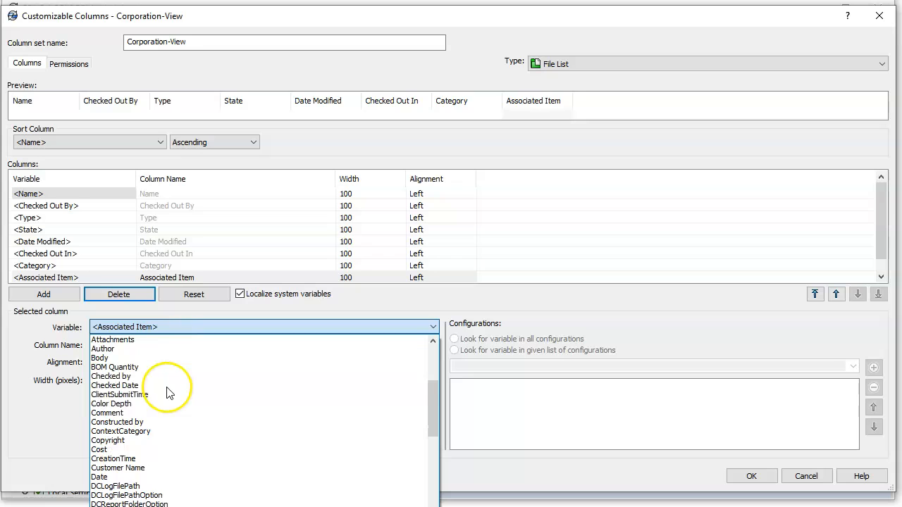
pyautogui.scroll(-3, 169, 393)
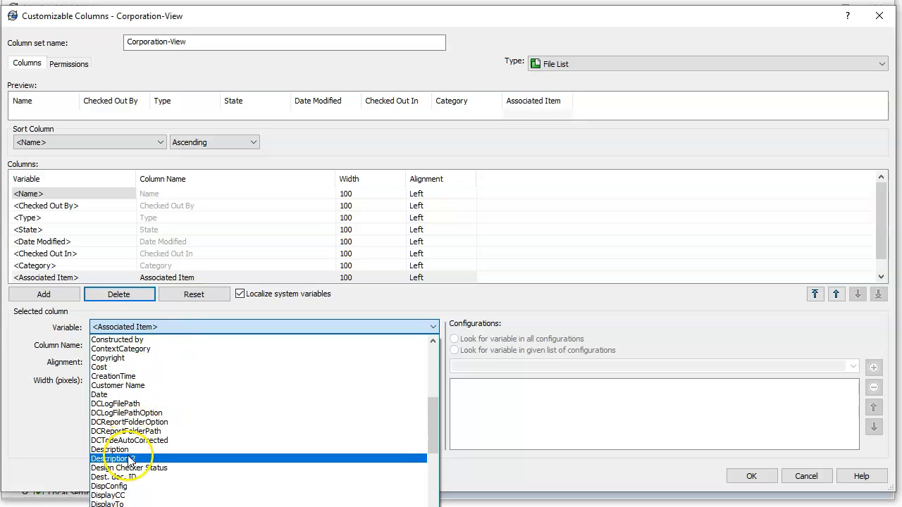
pyautogui.scroll(-2, 161, 457)
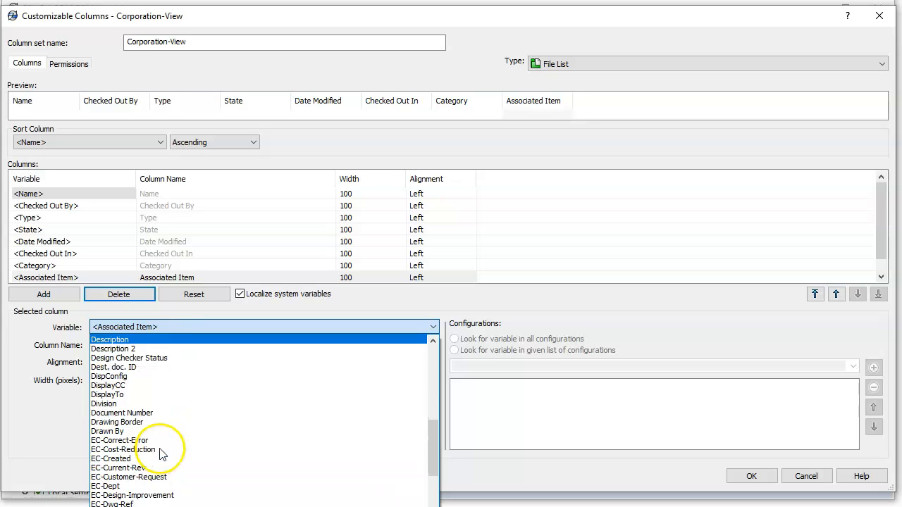
pyautogui.scroll(2, 158, 444)
pyautogui.click(161, 450)
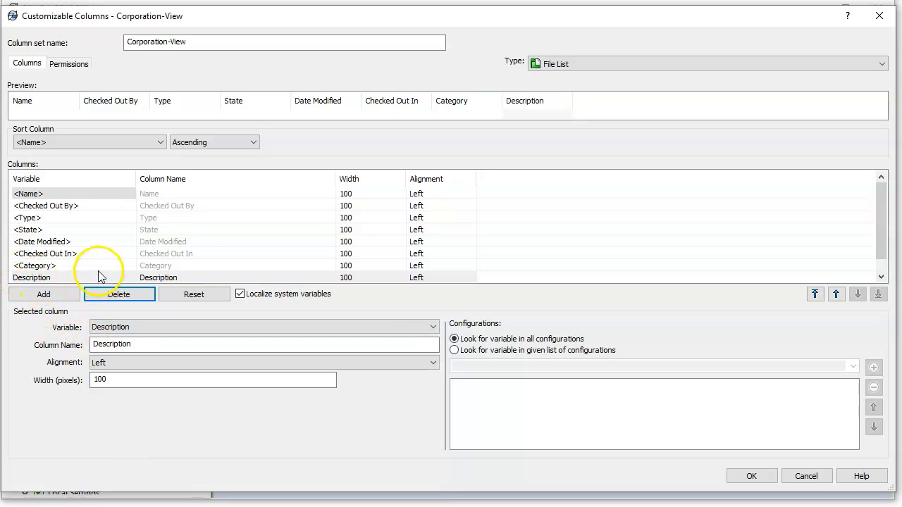
pyautogui.click(815, 294)
pyautogui.click(858, 293)
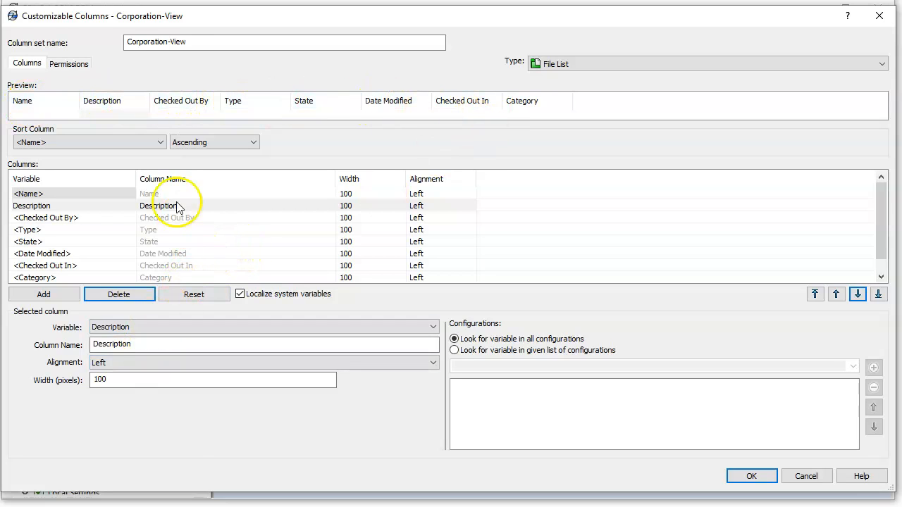
# Step: Widen the Description column to 339 pixels and save the Corporation-View set
pyautogui.moveTo(148, 100); pyautogui.dragTo(309, 114)
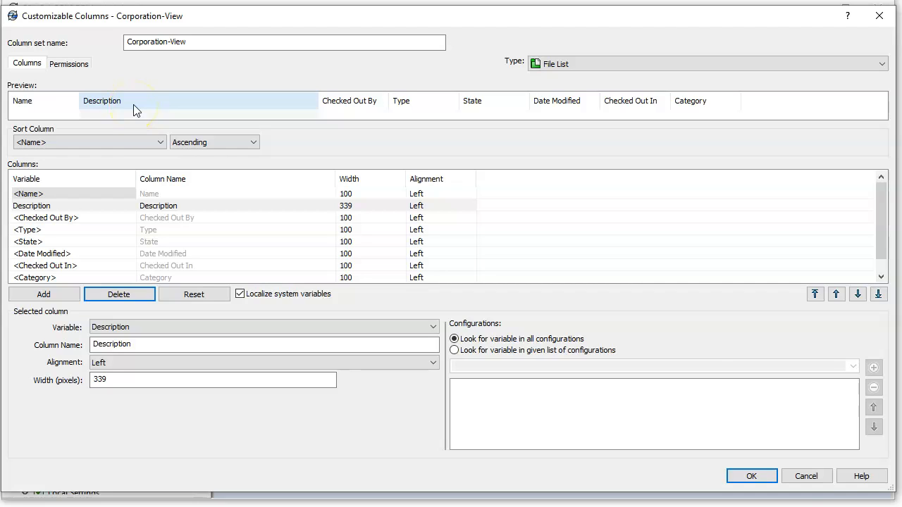
pyautogui.click(753, 475)
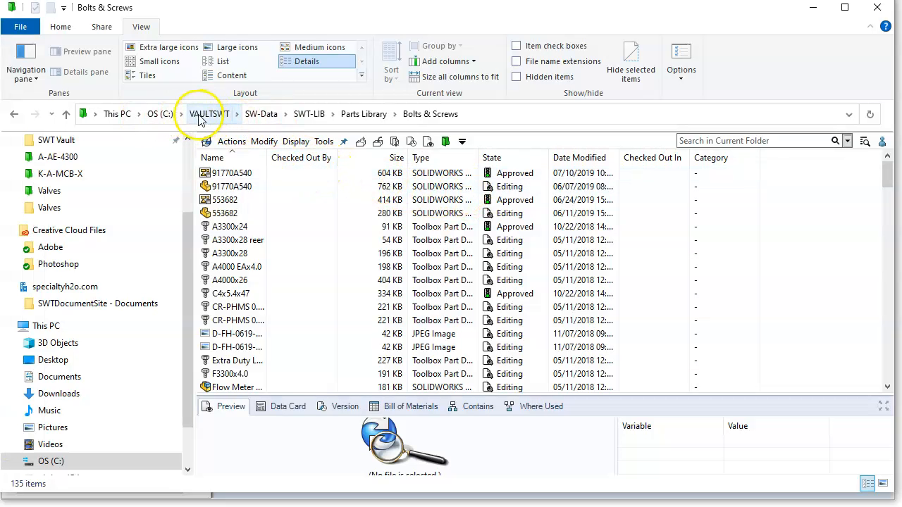
# Step: Check the Bolts & Screws folder's column sets, finding no Corporation-View, then minimize Explorer
pyautogui.moveTo(186, 223); pyautogui.dragTo(188, 158)
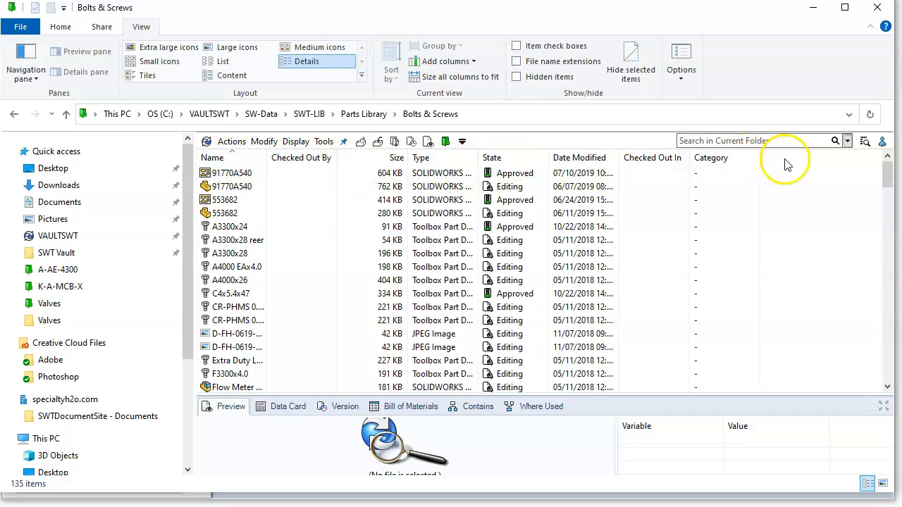
pyautogui.rightClick(350, 164)
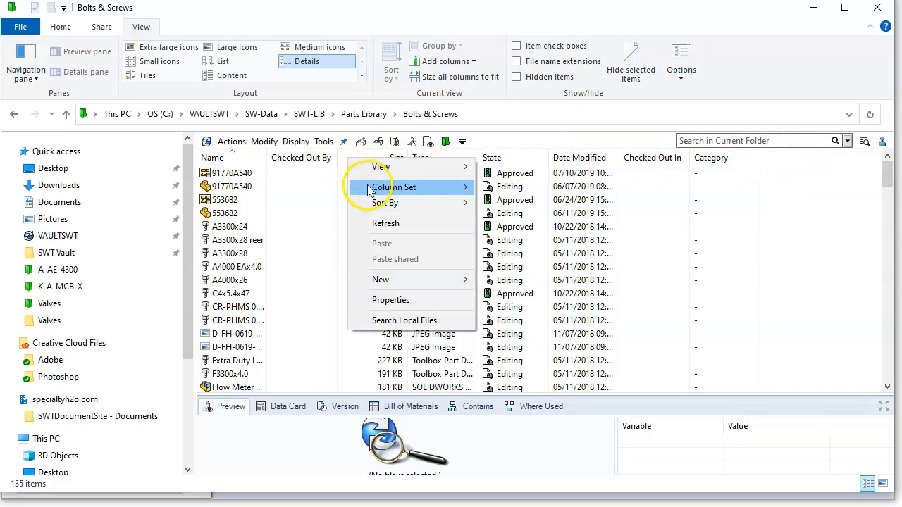
pyautogui.moveTo(393, 188)
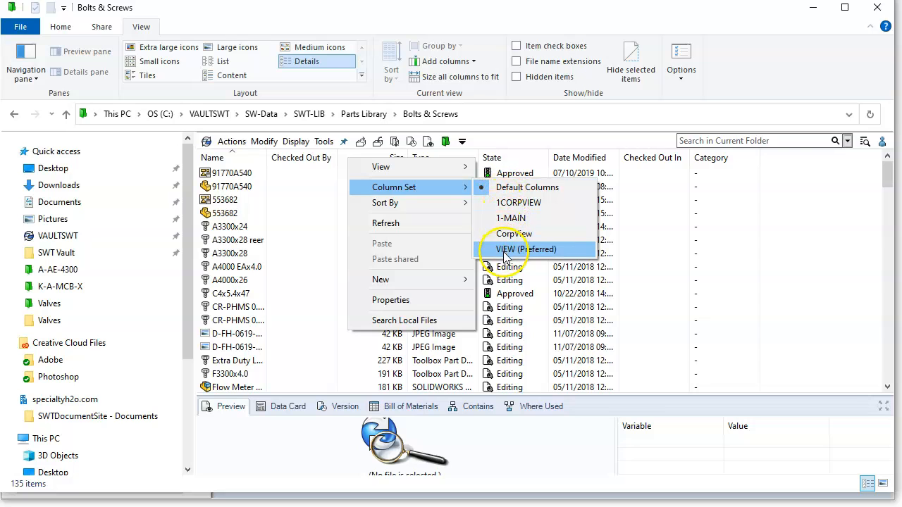
pyautogui.click(816, 10)
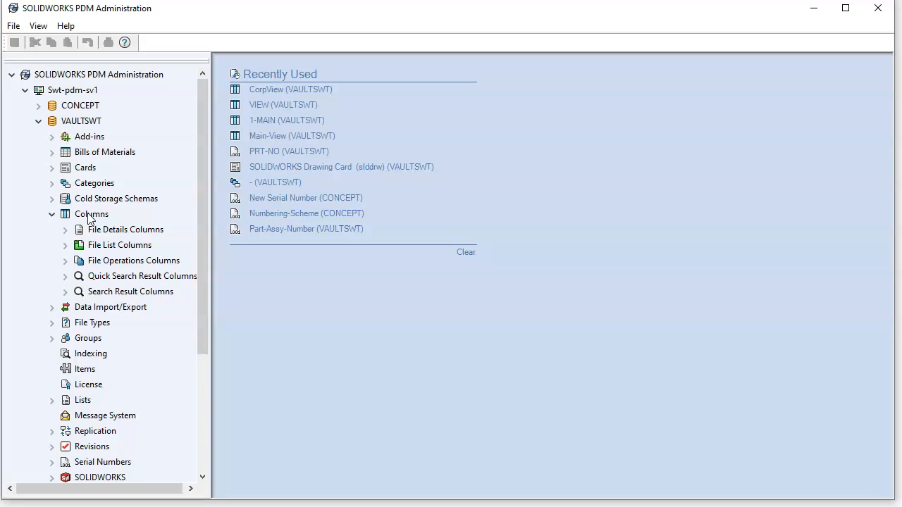
# Step: Reopen the Corporation-View set from Columns > File List Columns
pyautogui.click(98, 252)
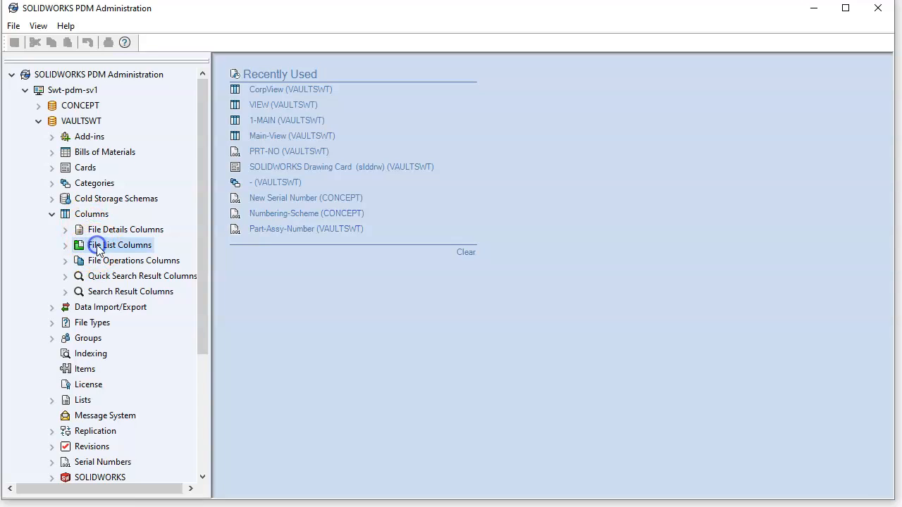
pyautogui.click(65, 245)
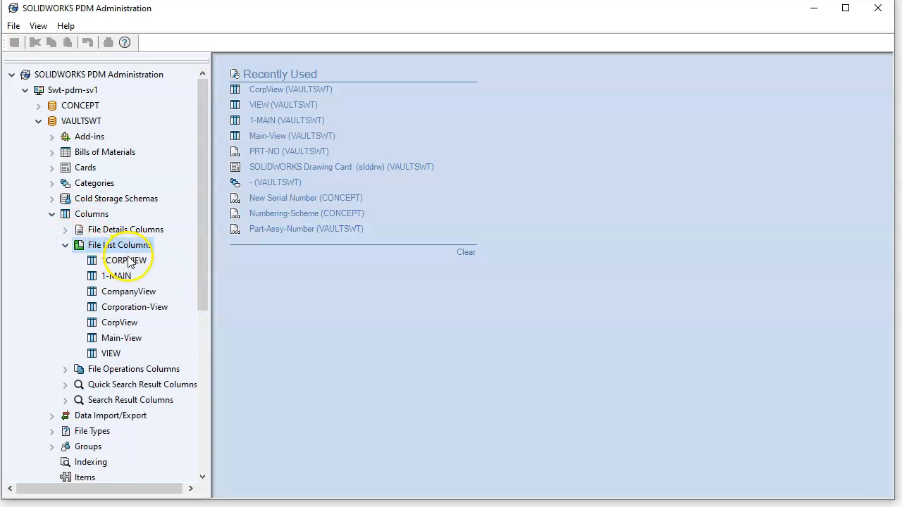
pyautogui.click(125, 308)
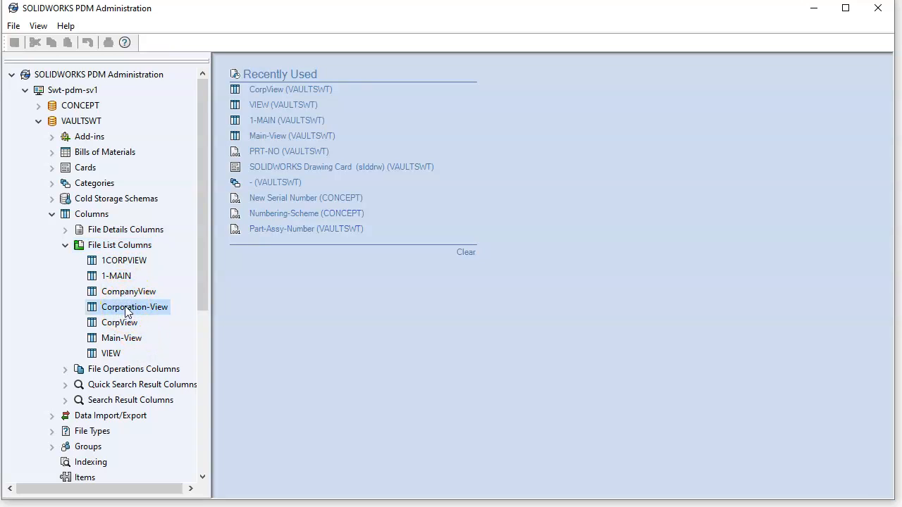
pyautogui.rightClick(125, 308)
pyautogui.click(156, 316)
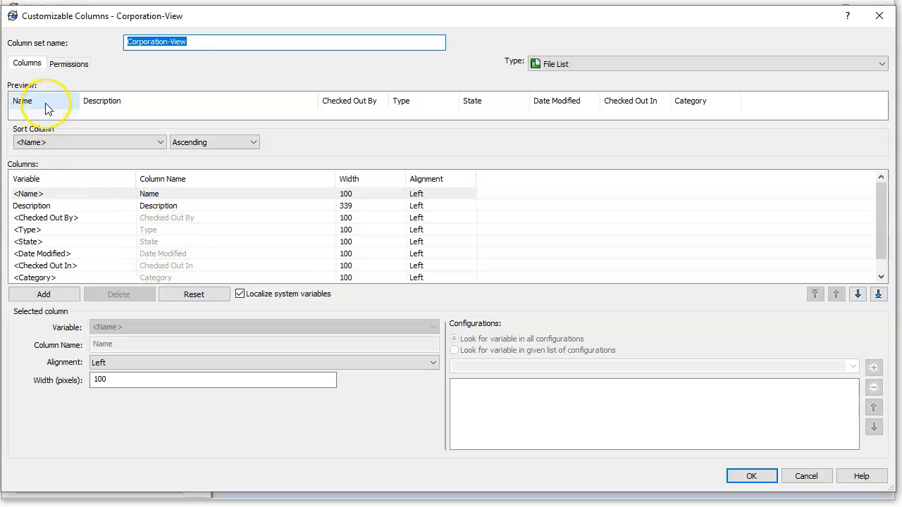
# Step: Grant the Engineering group View and Preferred on Corporation-View and save it
pyautogui.click(73, 68)
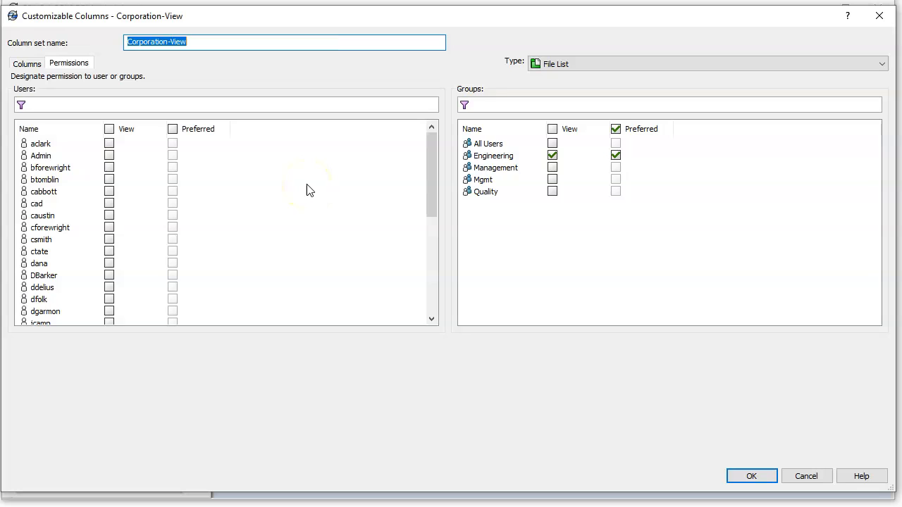
pyautogui.click(751, 477)
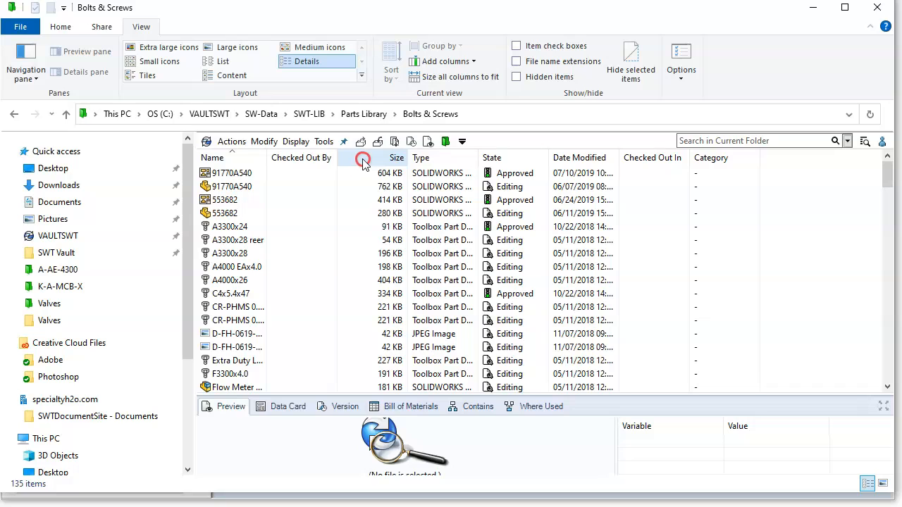
# Step: Apply the Corporation-View column set to the Bolts & Screws file list
pyautogui.rightClick(364, 164)
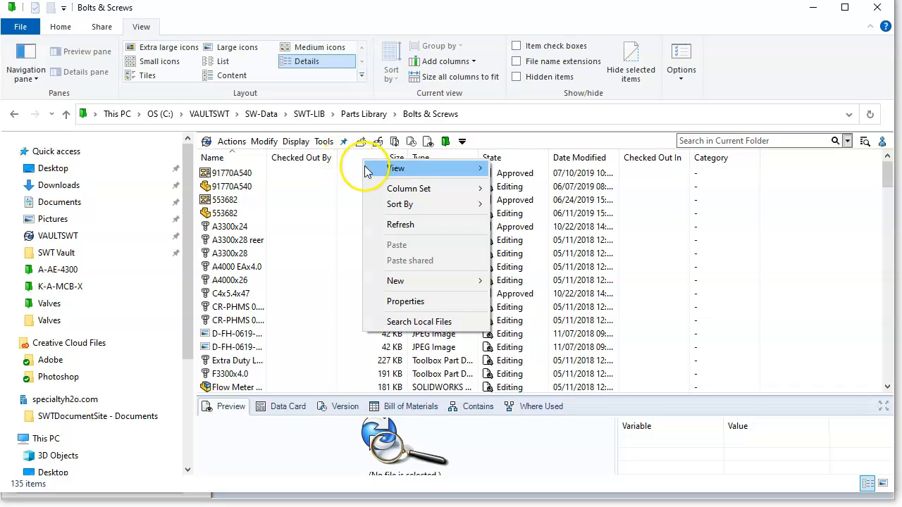
pyautogui.moveTo(403, 192)
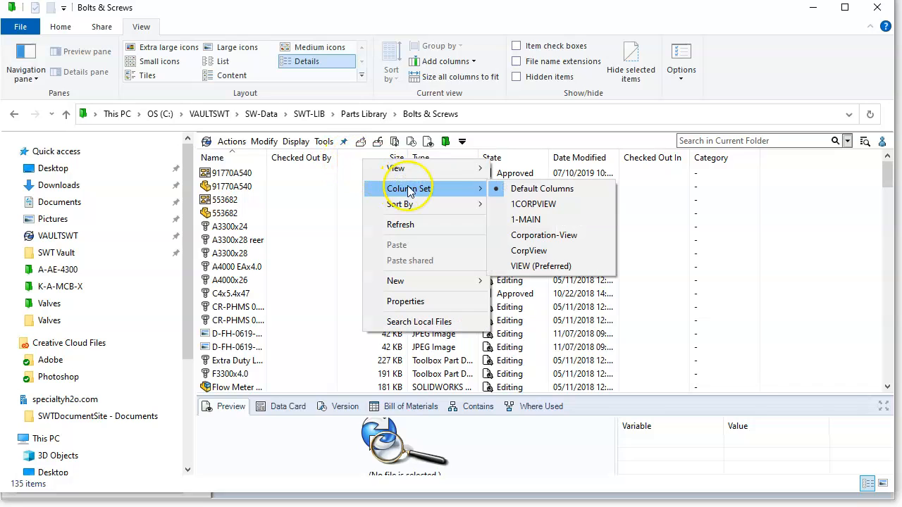
pyautogui.click(537, 237)
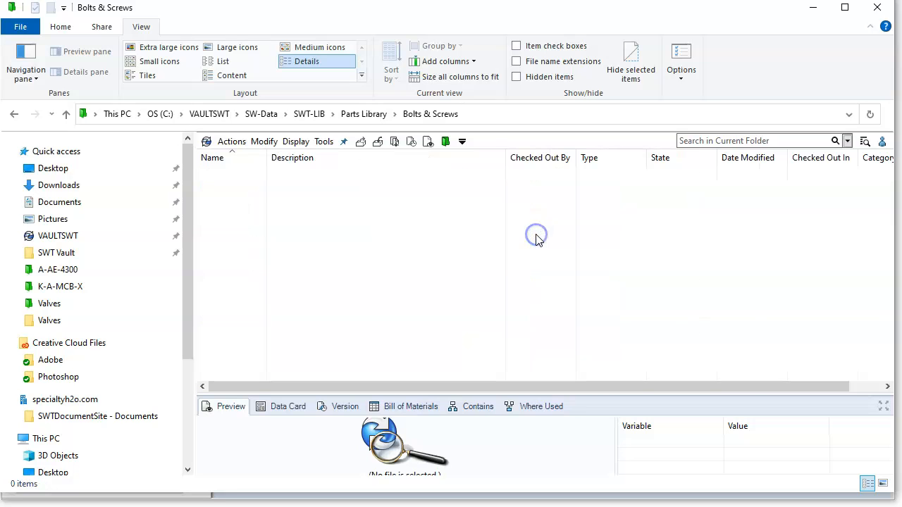
# Step: Scroll through the list to check part descriptions and select the A3300x24 file
pyautogui.click(354, 260)
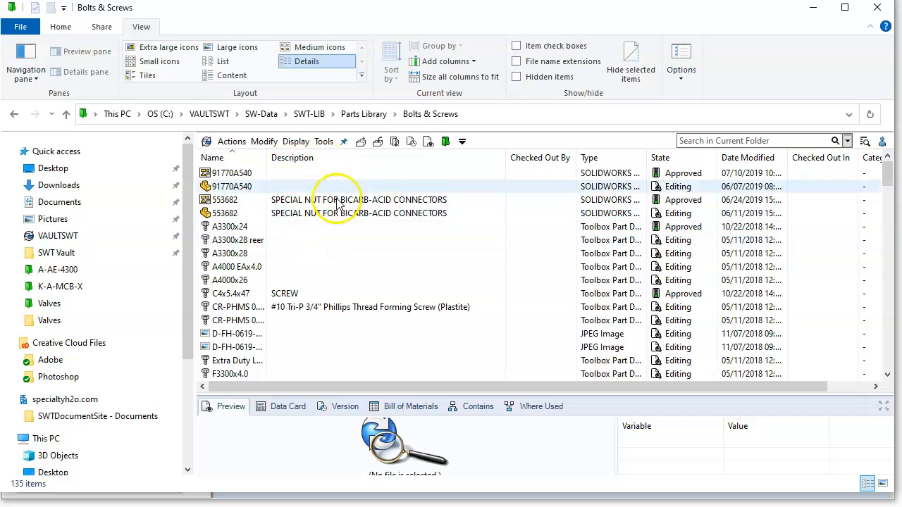
pyautogui.scroll(-6, 338, 236)
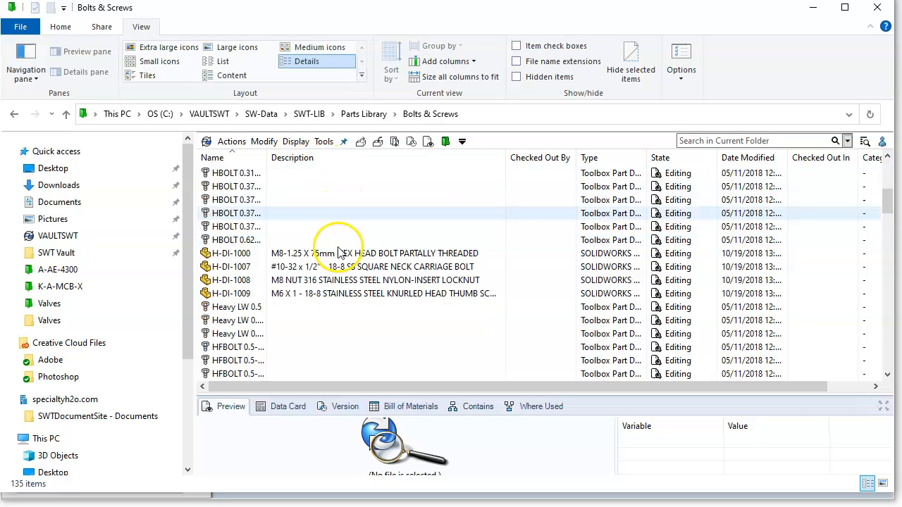
pyautogui.scroll(4, 352, 253)
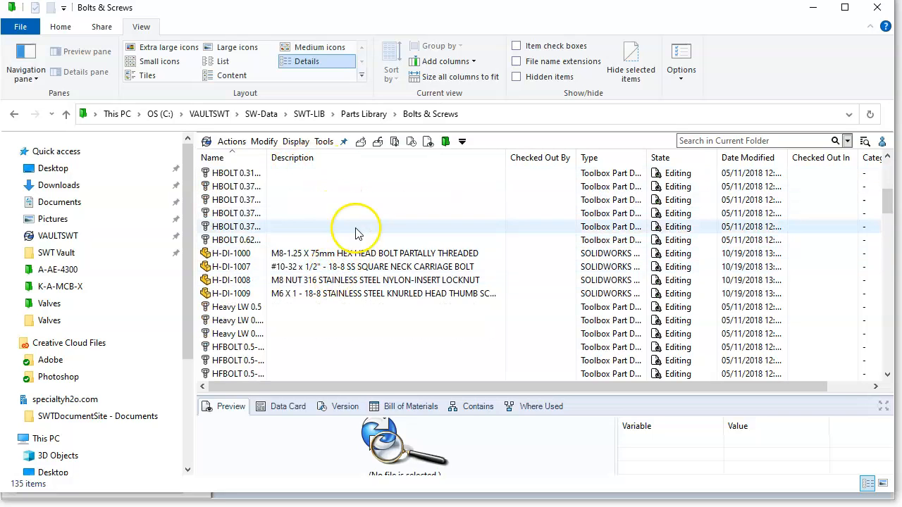
pyautogui.scroll(2, 352, 254)
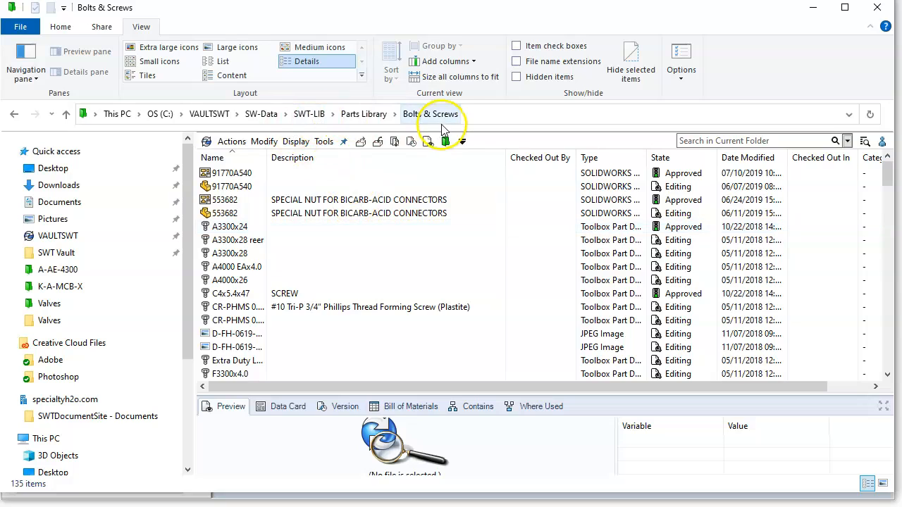
pyautogui.click(387, 225)
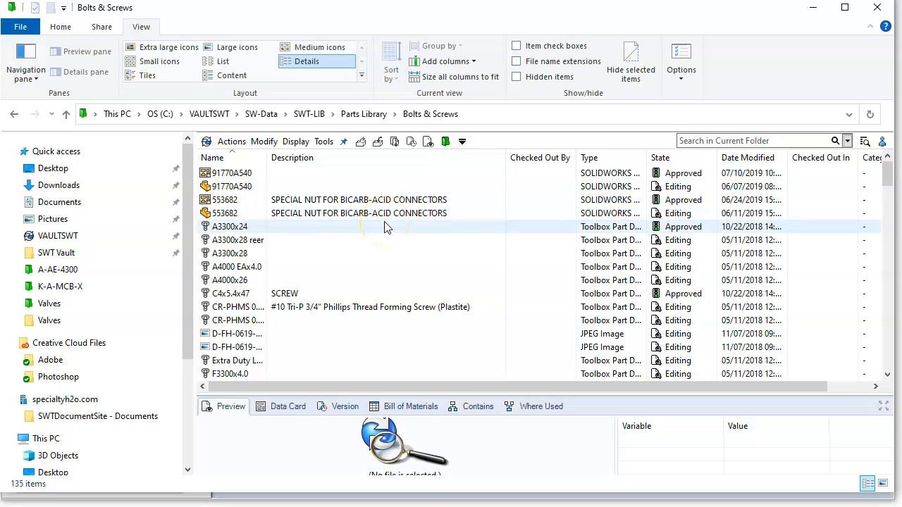
# Step: Confirm Corporation-View is the checked column set for the folder
pyautogui.rightClick(399, 166)
pyautogui.moveTo(436, 192)
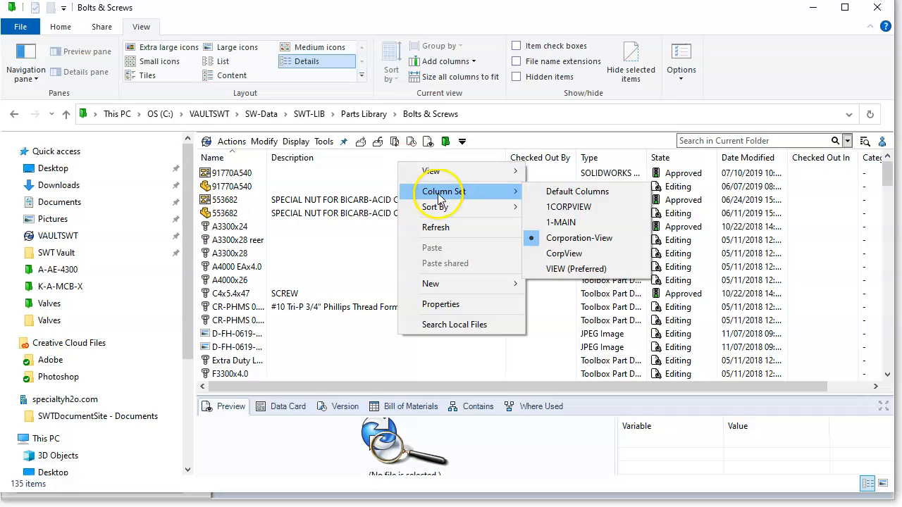
pyautogui.click(570, 258)
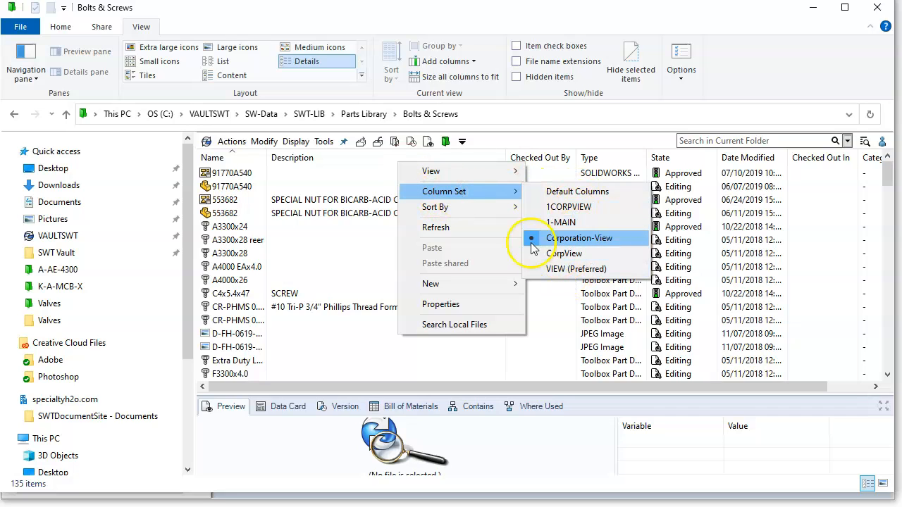
pyautogui.click(363, 161)
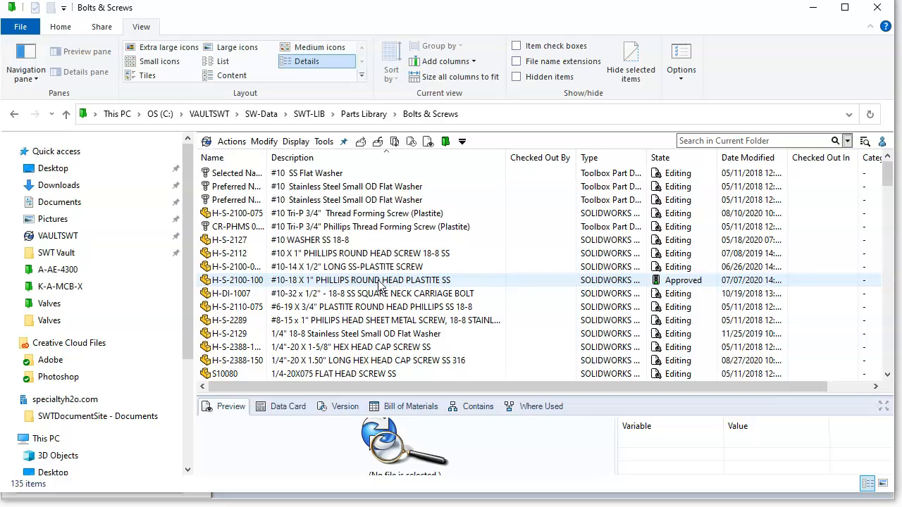
# Step: Sort the Bolts & Screws file list by the Description column
pyautogui.rightClick(372, 168)
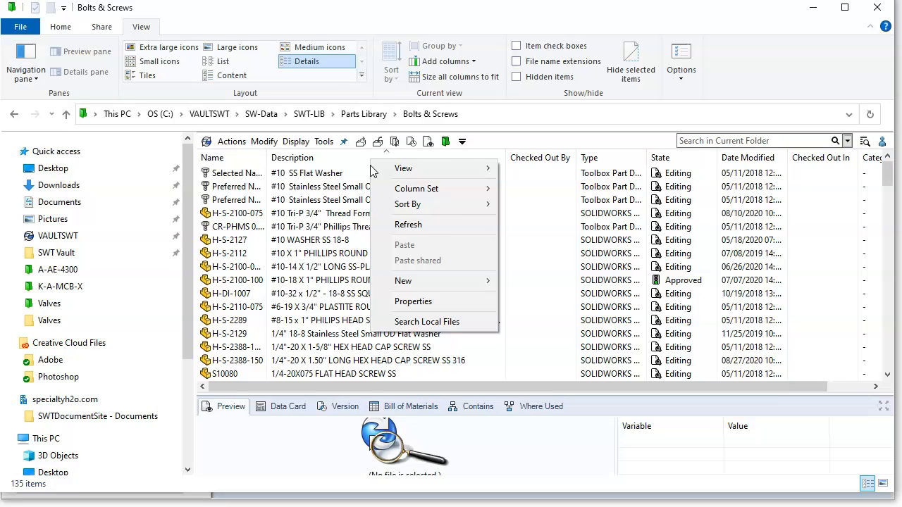
pyautogui.click(425, 191)
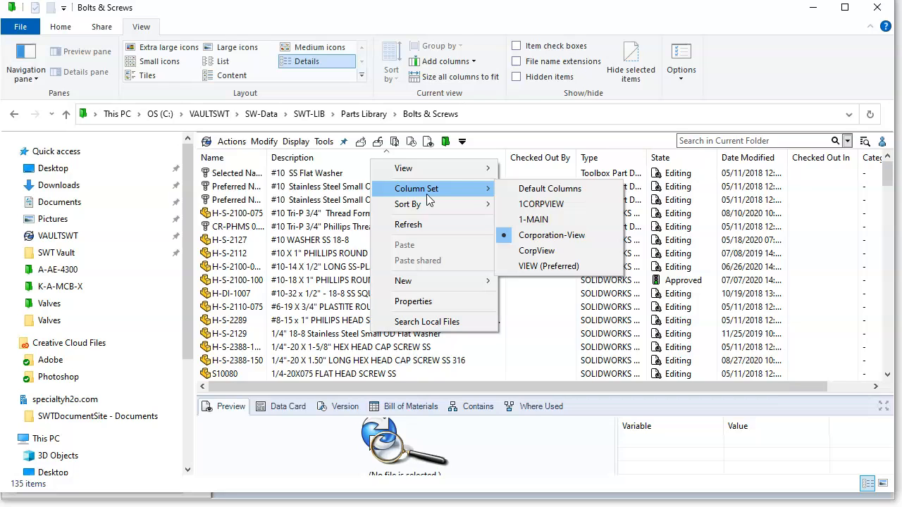
pyautogui.click(343, 160)
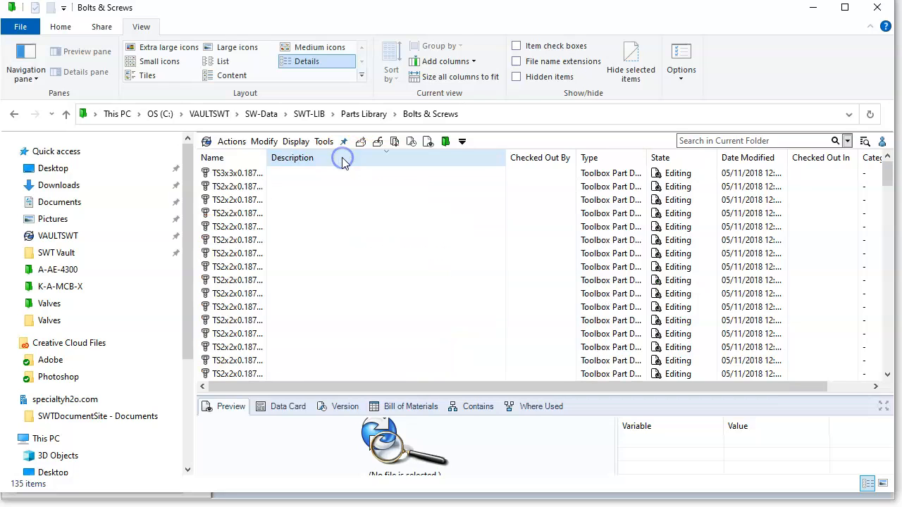